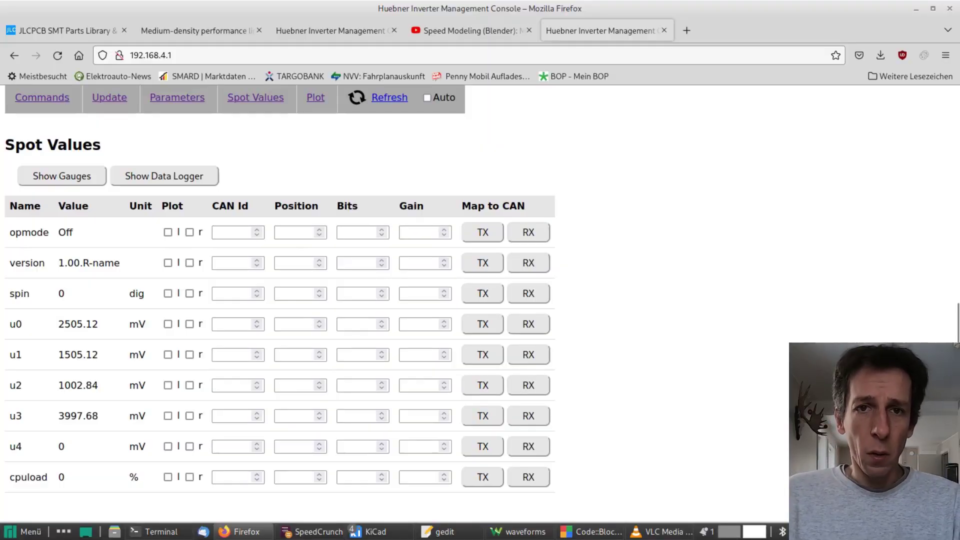
Review the spot values table, and switch to WaveForms to examine the Wavegen channel offsets and the supply voltages.
scroll(280, 299, up, 4)
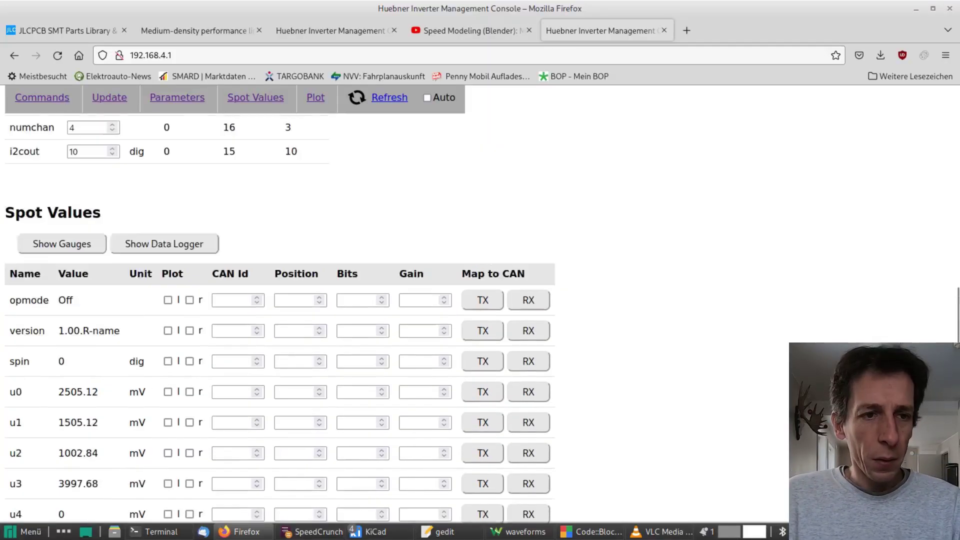
scroll(280, 318, down, 2)
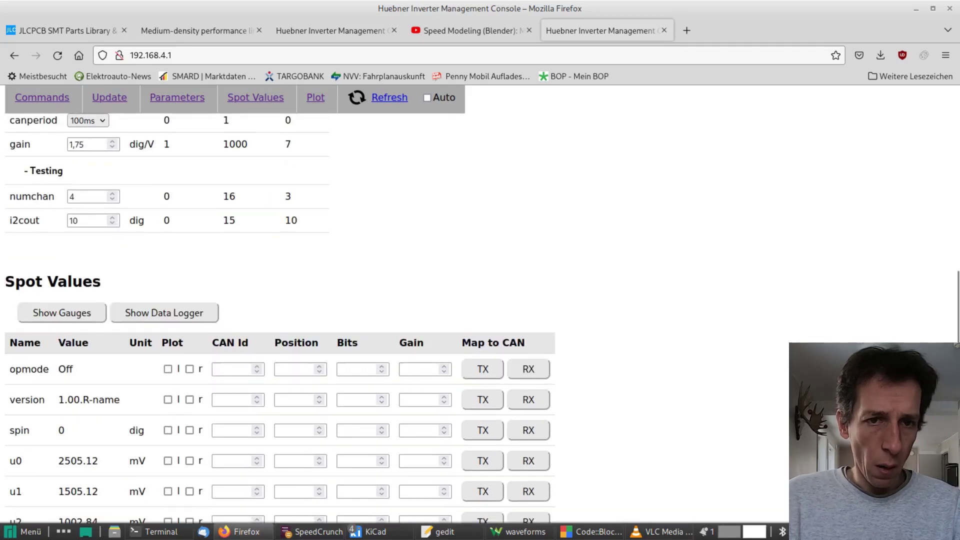
scroll(280, 300, down, 4)
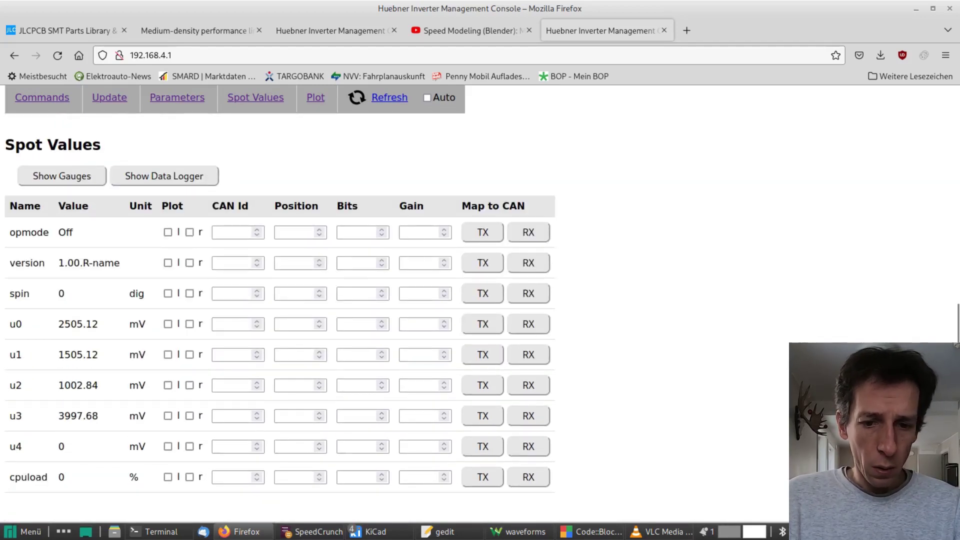
mouse_move(520, 532)
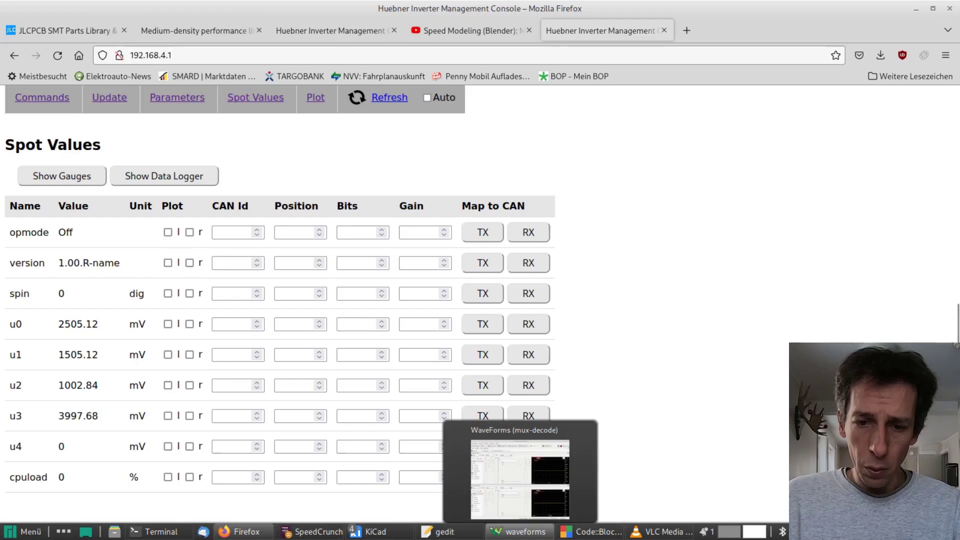
click(522, 532)
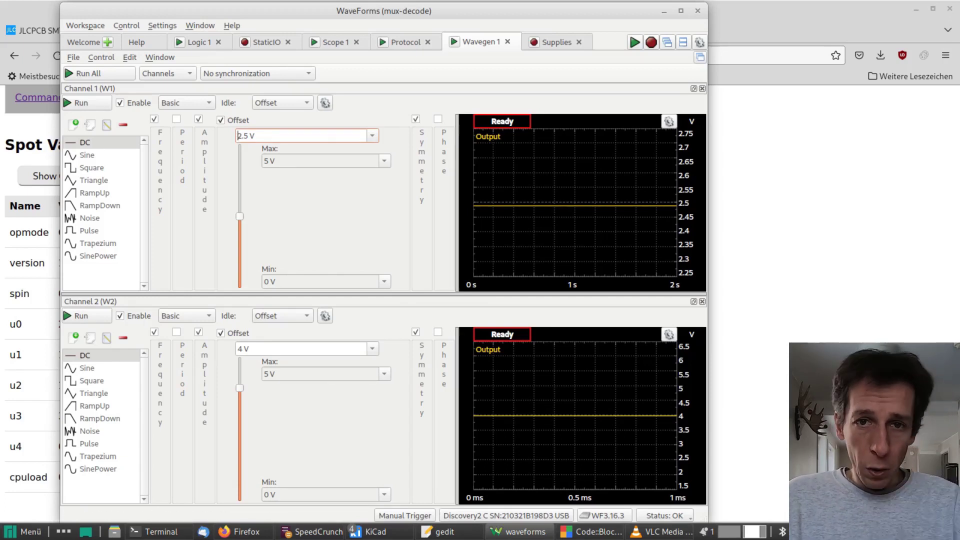
key(ctrl+Tab)
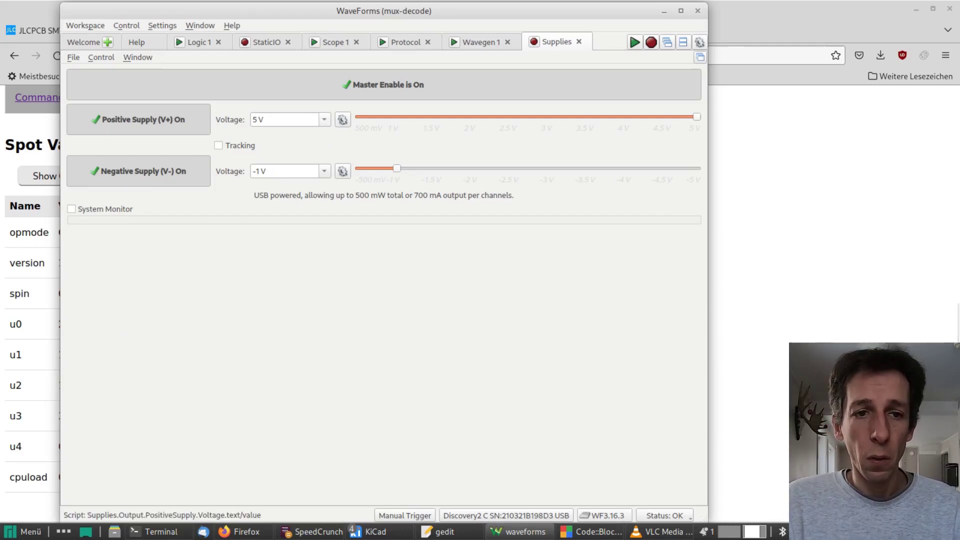
Switch back to the inverter console in Firefox, set the i2cout parameter to 15 and check spot values u0 to u3.
key(alt+Tab)
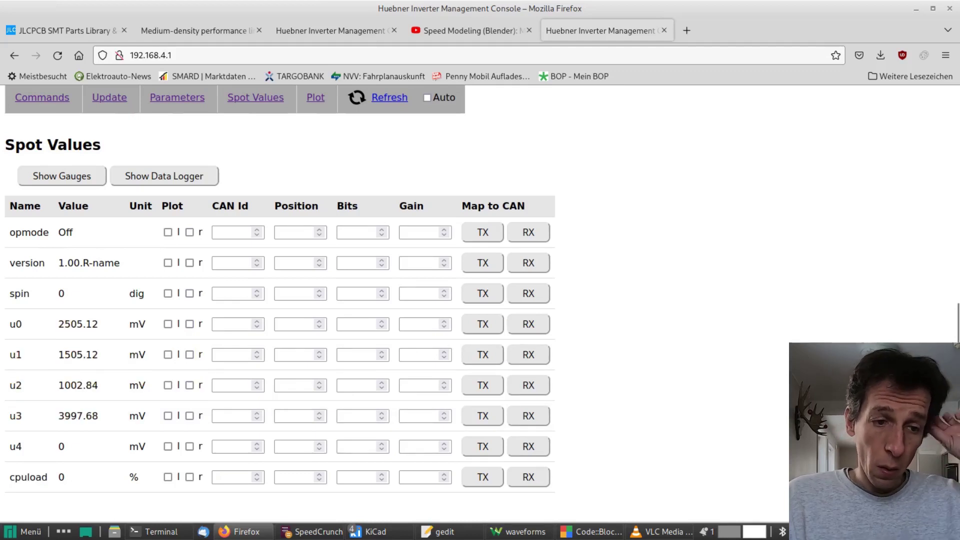
scroll(280, 300, up, 4)
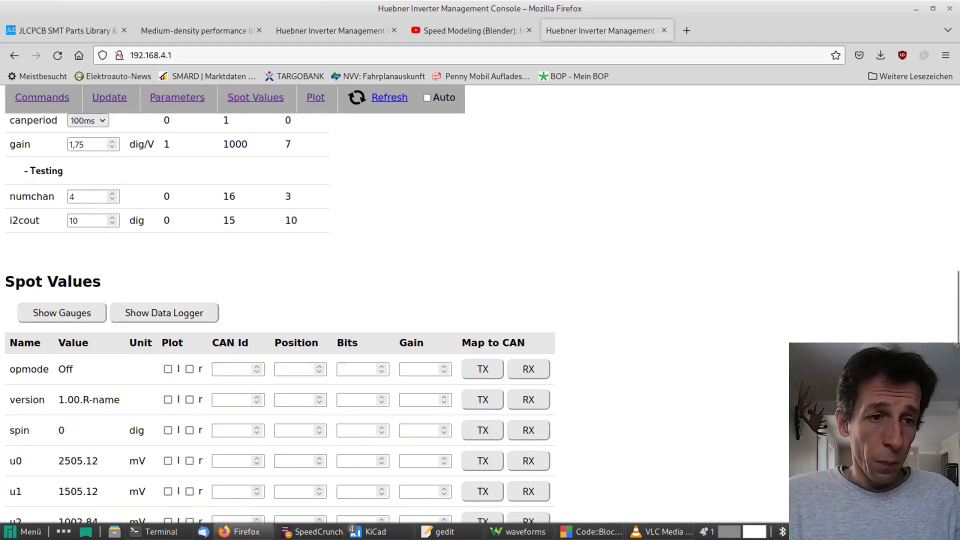
scroll(280, 300, down, 2)
scroll(279, 299, up, 2)
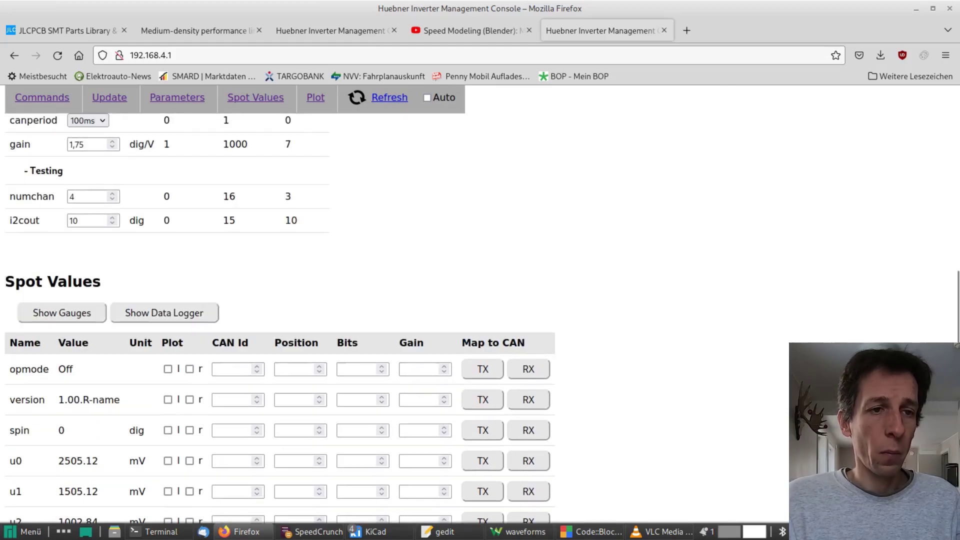
click(78, 221)
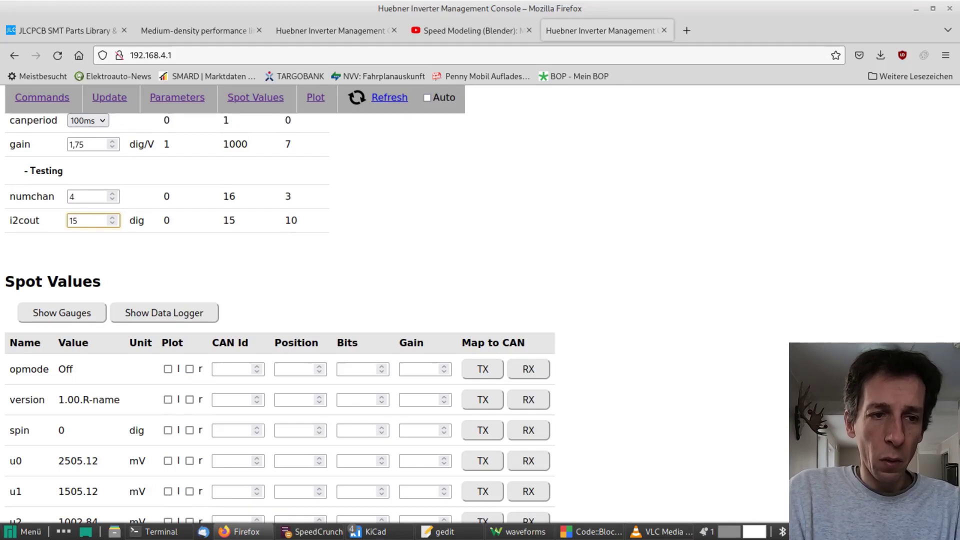
scroll(94, 221, up, 5)
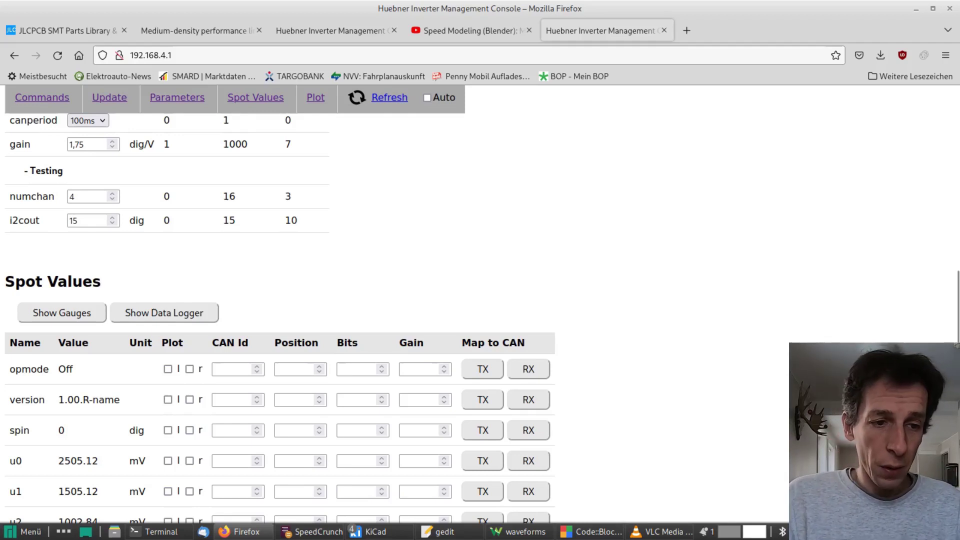
scroll(279, 300, down, 3)
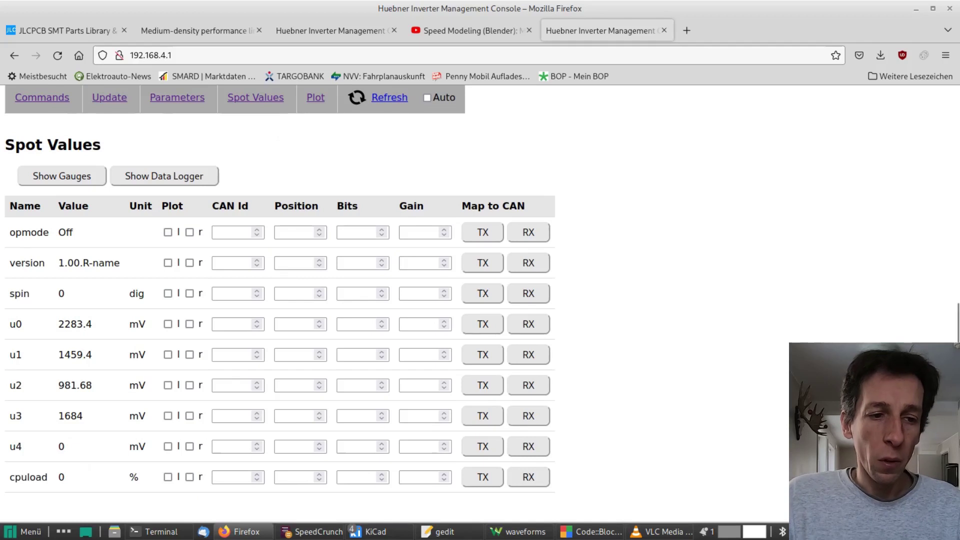
Set the i2cout testing parameter to 10.
scroll(280, 300, up, 3)
click(75, 220)
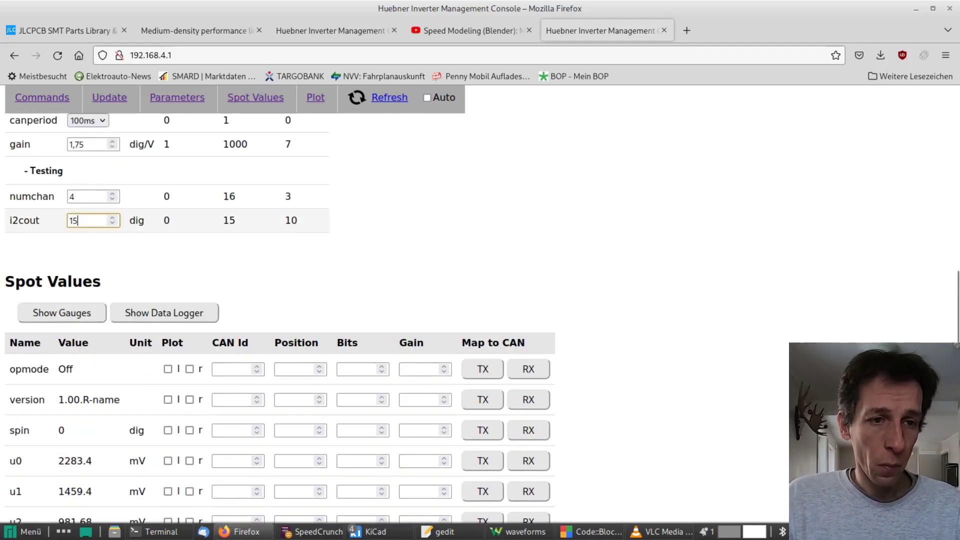
key(BackSpace)
text(0)
key(Return)
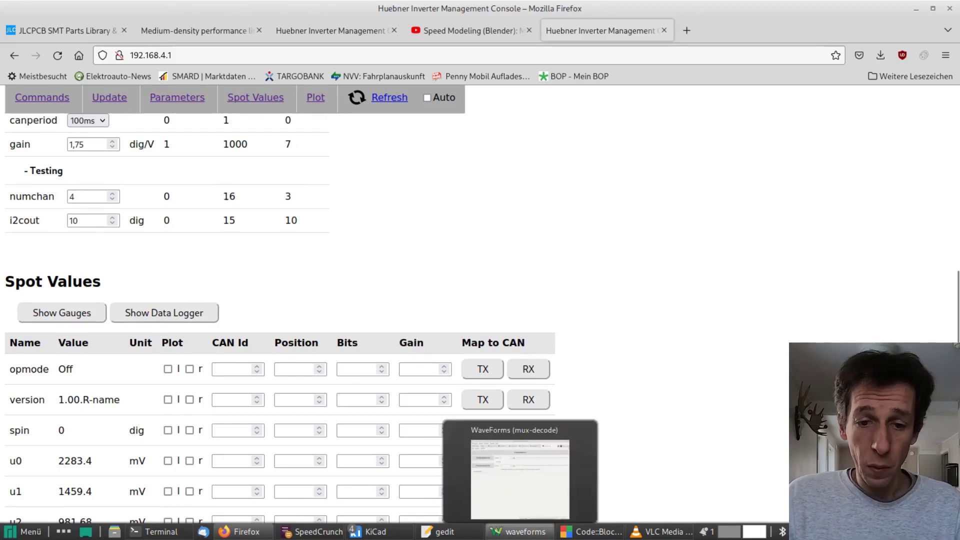
Switch to WaveForms, maximize its window and trace the I2C transfer in the logic capture with an X cursor, ending at about 672.5 us.
click(520, 531)
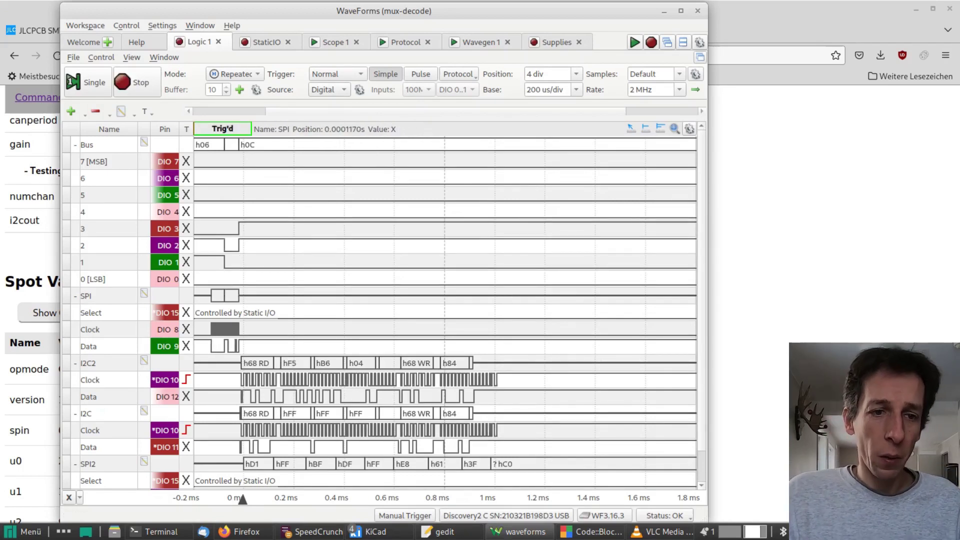
key(super+Up)
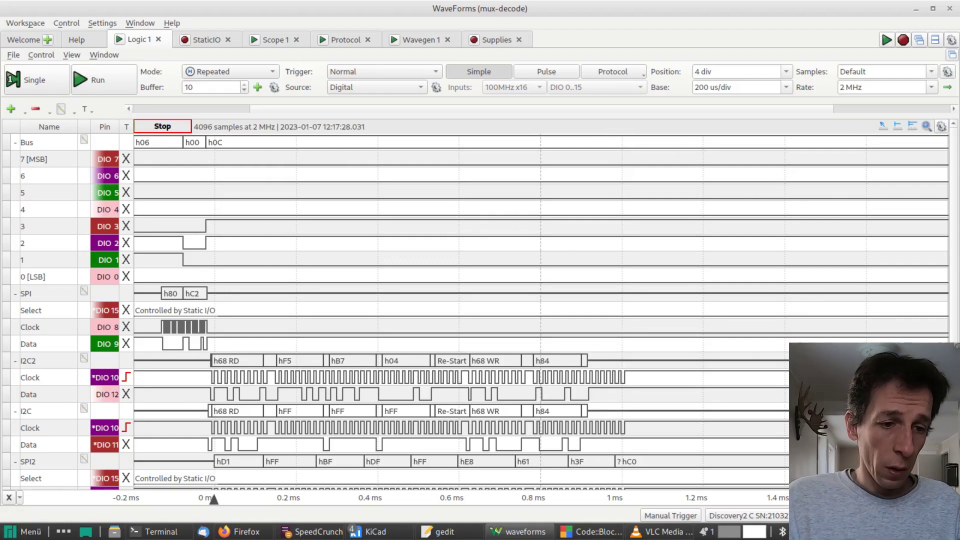
click(214, 497)
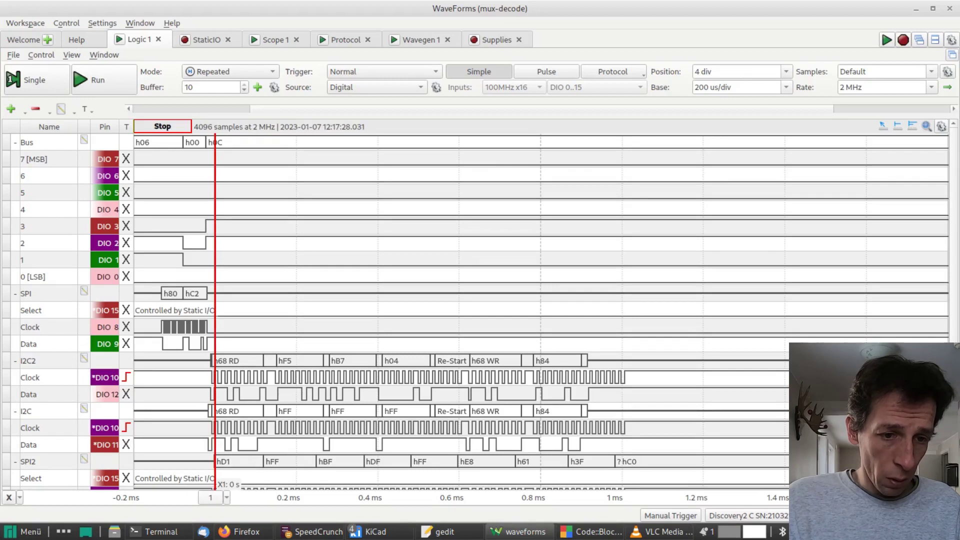
mouse_move(210, 497)
mouse_down()
mouse_move(150, 497)
mouse_move(207, 497)
mouse_up()
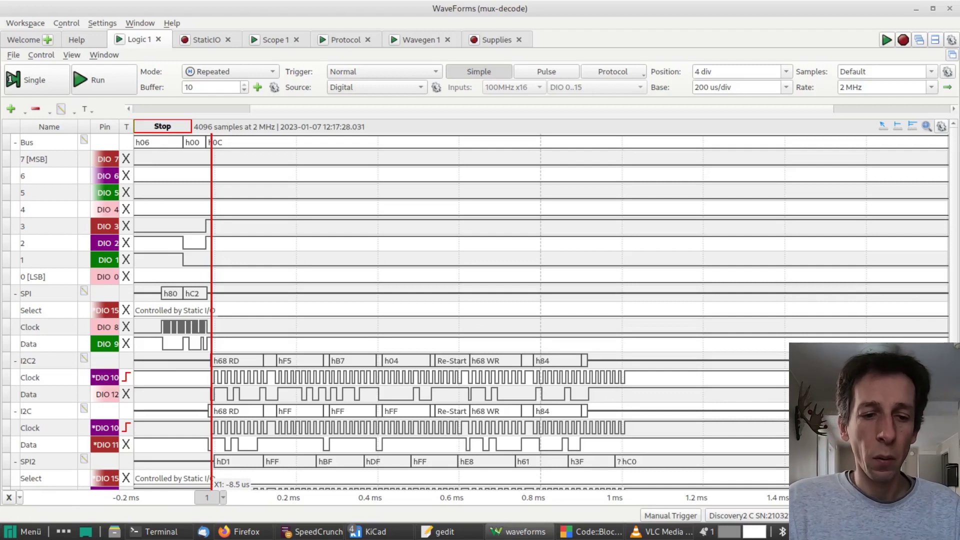
drag(207, 498, 484, 497)
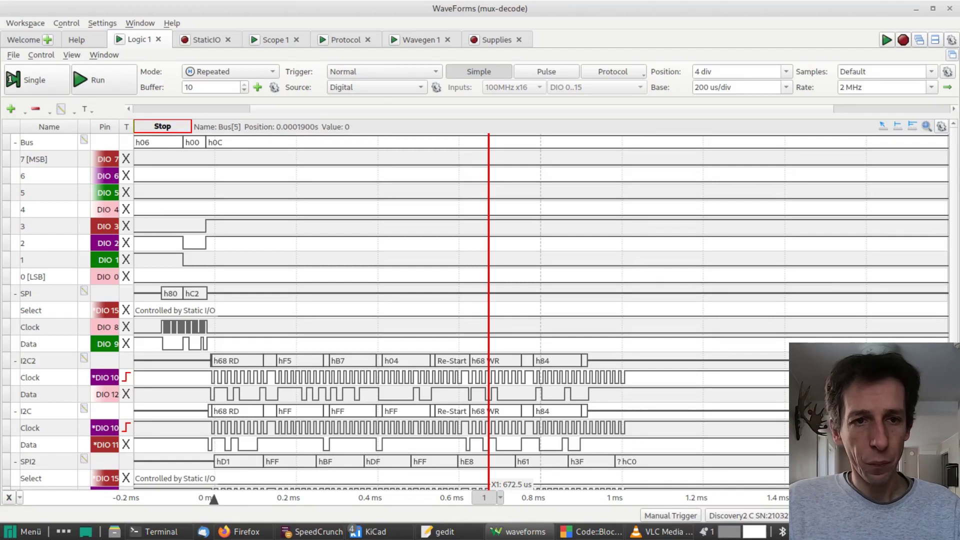
Run Scope 1 to acquire a fresh Channel 1 waveform, and stop the acquisition.
click(272, 39)
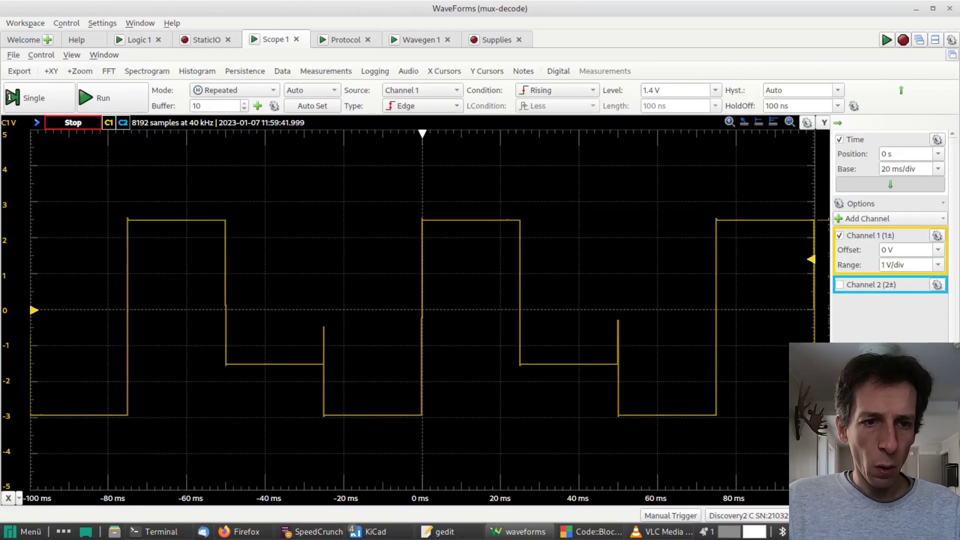
click(95, 98)
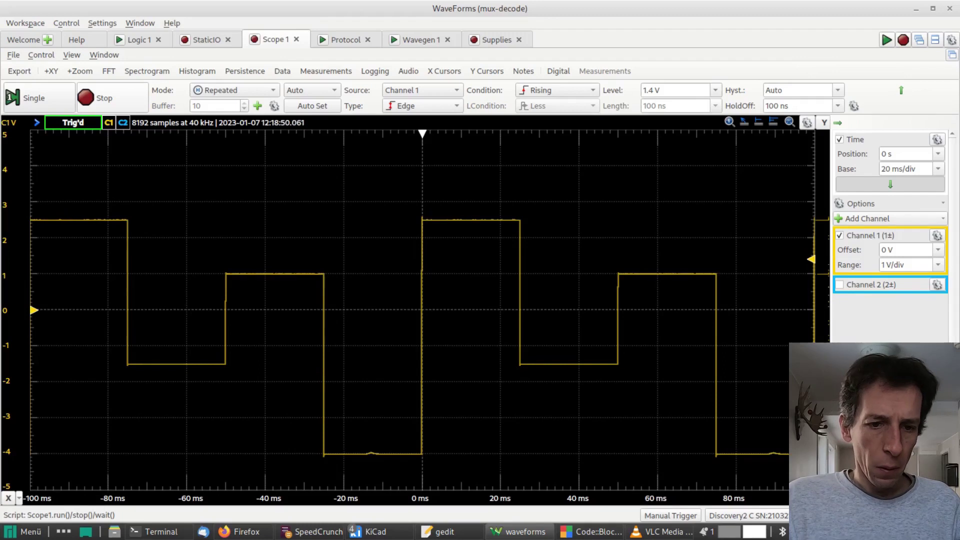
click(94, 98)
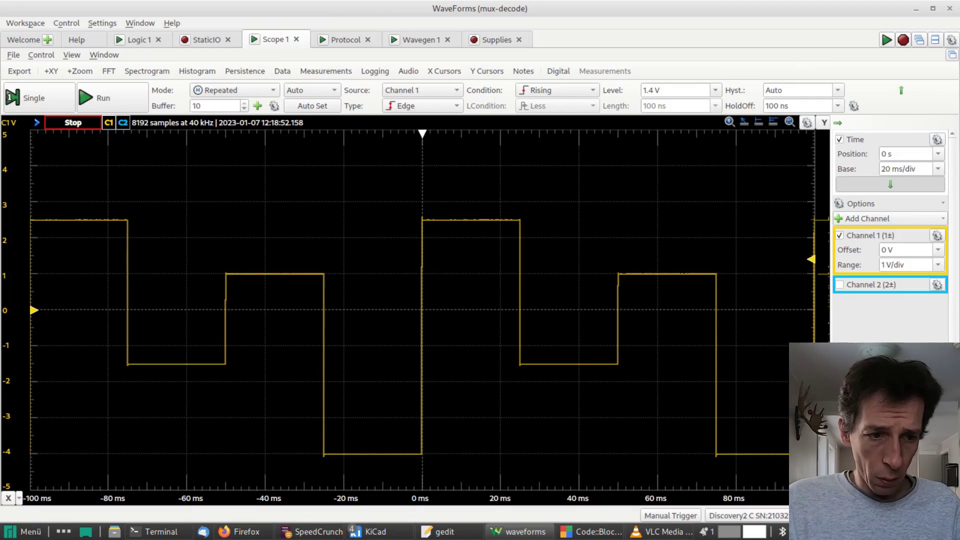
Read the voltage of the successive Channel 1 plateaus by moving an X cursor across the stopped scope trace.
drag(108, 300, 543, 300)
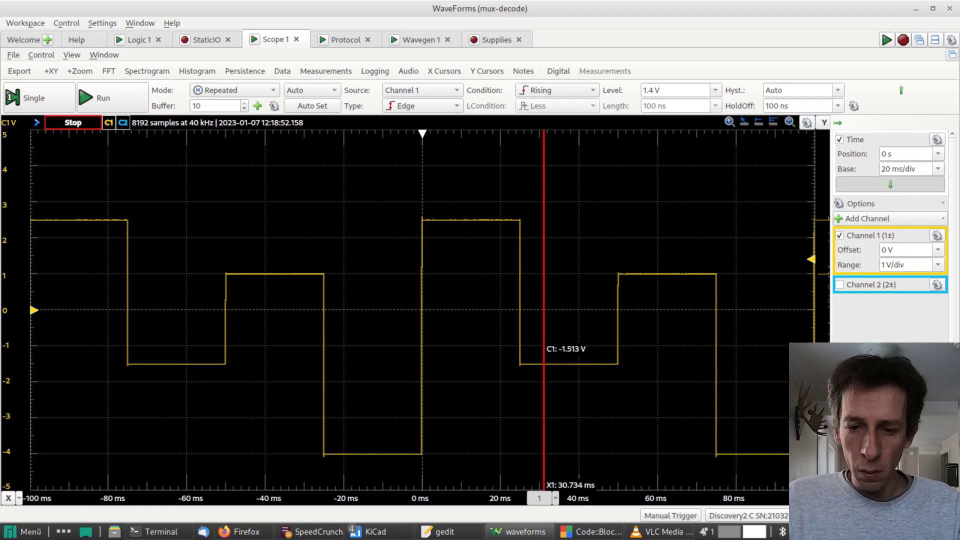
drag(544, 300, 649, 300)
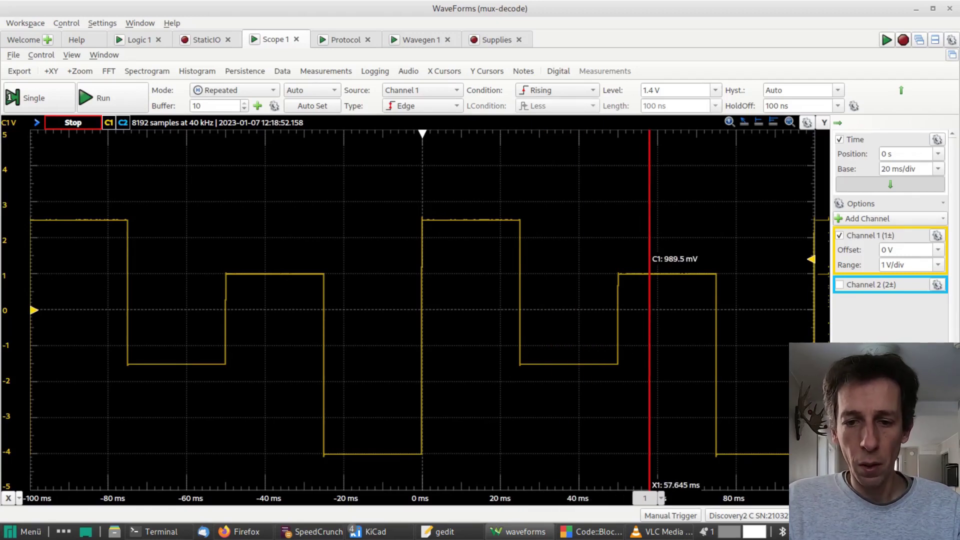
drag(649, 300, 741, 300)
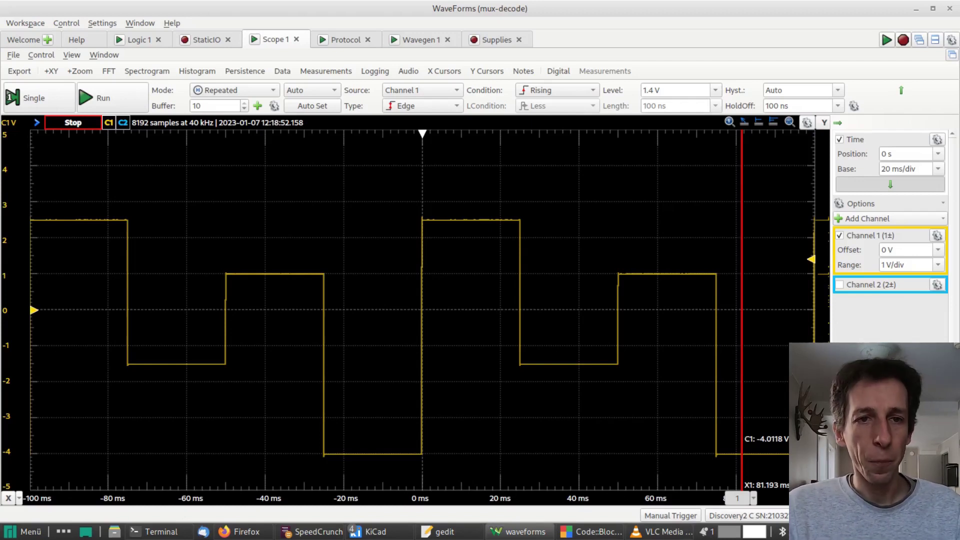
Return to the Logic 1 capture and compare the decoded I2C, SPI2 and I2C2 rows by highlighting each.
key(ctrl+shift+Tab)
key(ctrl+shift+Tab)
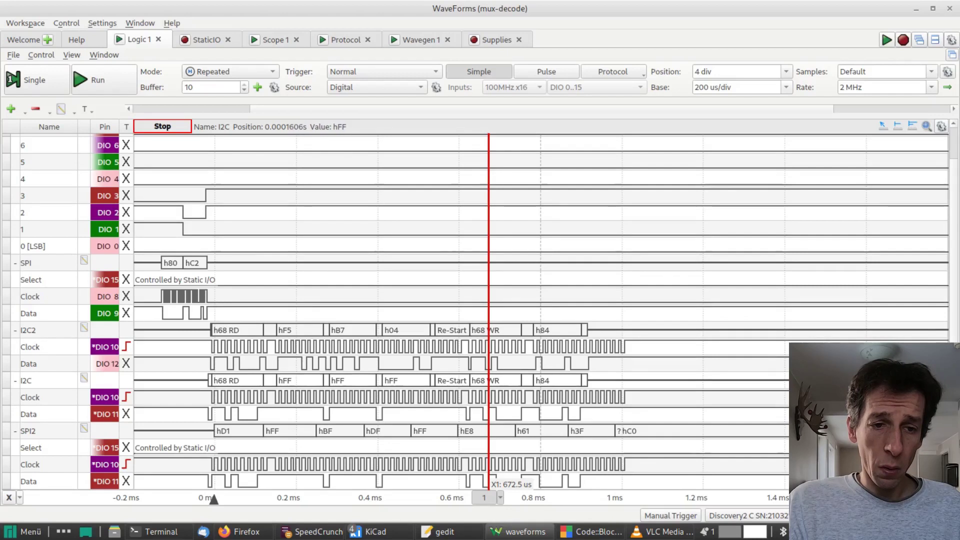
click(288, 381)
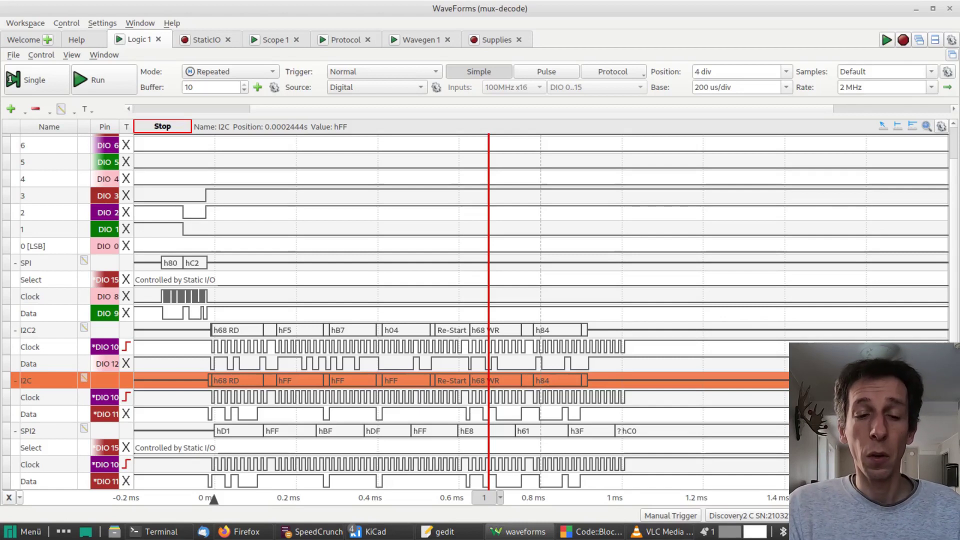
click(325, 431)
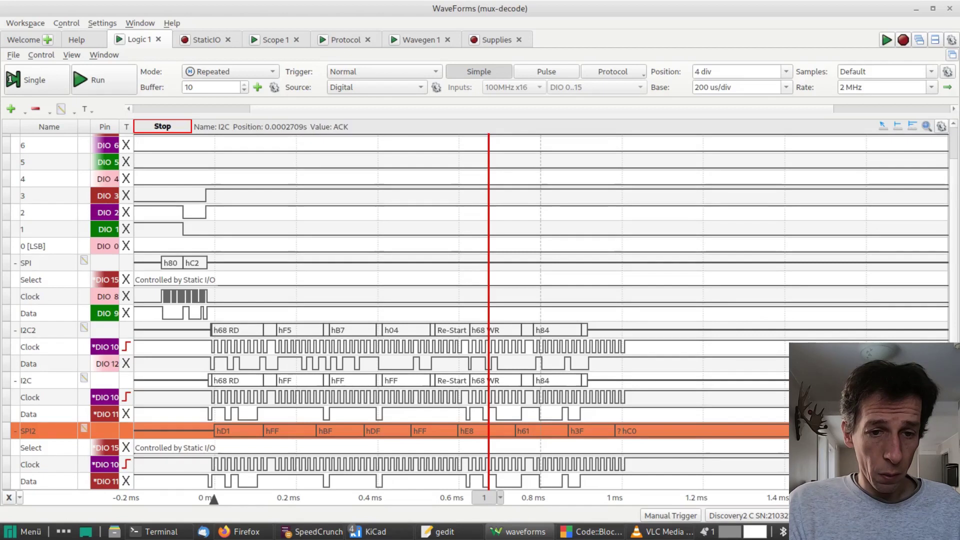
click(326, 330)
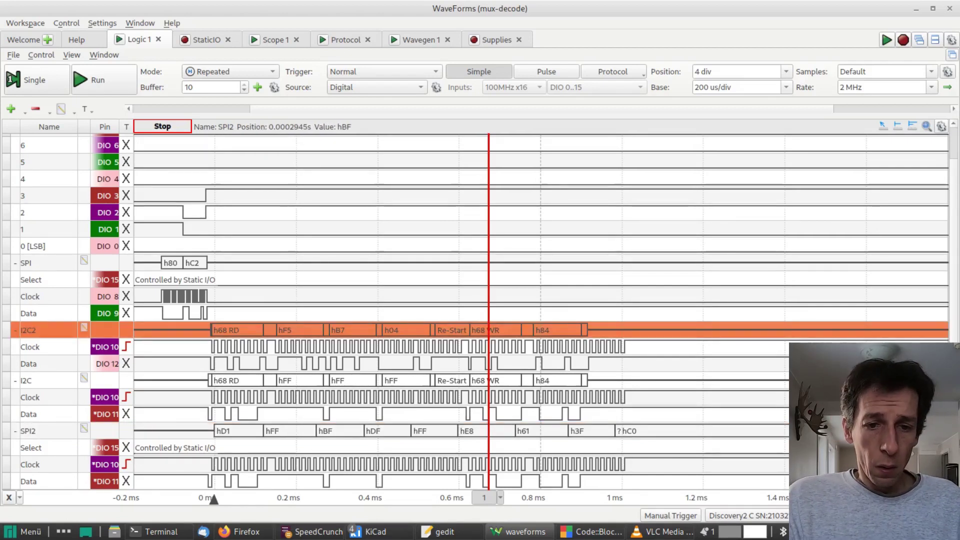
click(334, 431)
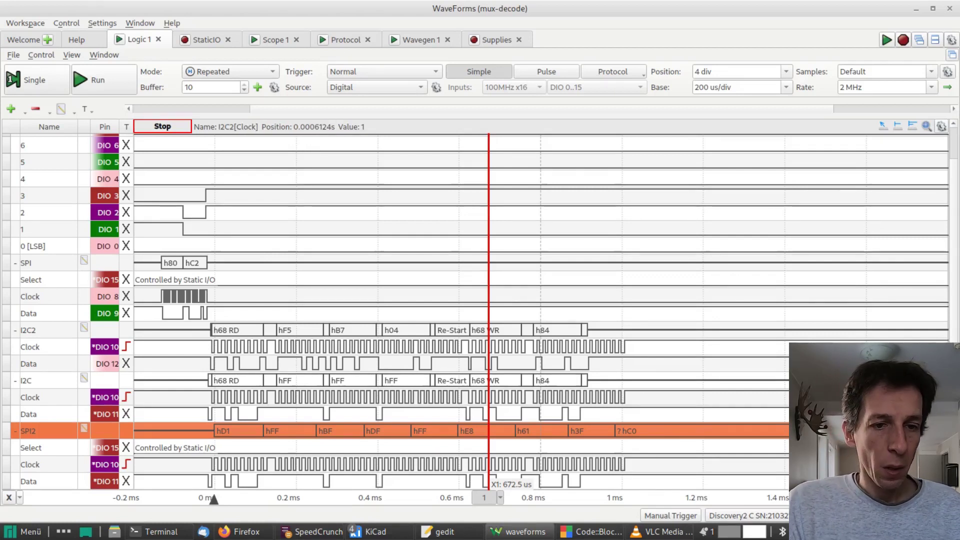
Switch to the KiCad LV side schematic and examine the microcontroller's signal labels, the CAN transceiver with its connector, and the power supply enable circuit.
key(alt+Tab)
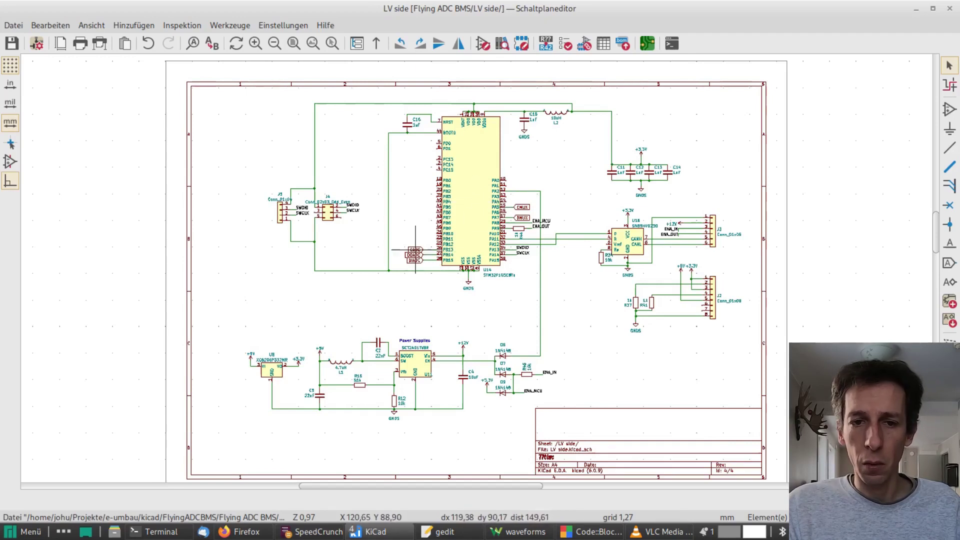
drag(393, 233, 444, 278)
drag(544, 172, 523, 215)
click(573, 178)
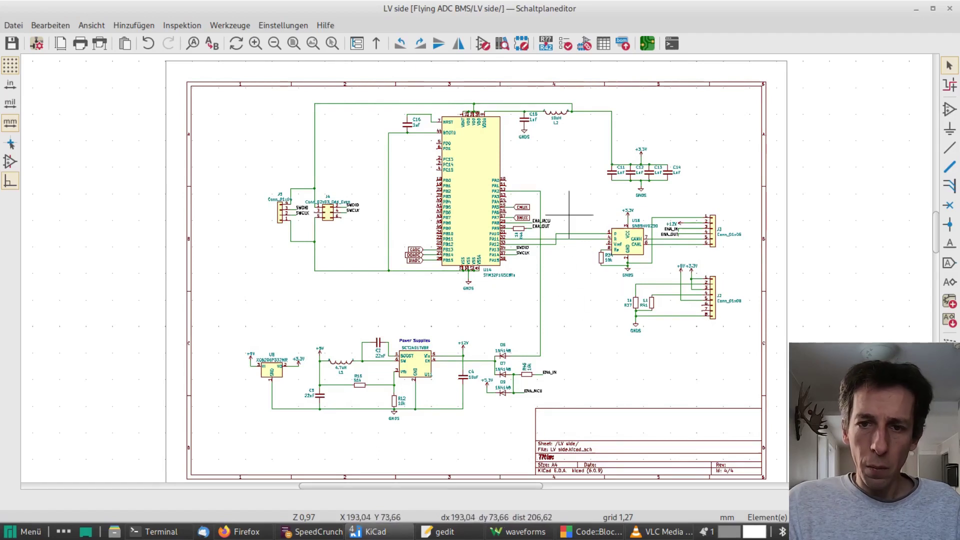
drag(571, 190, 748, 261)
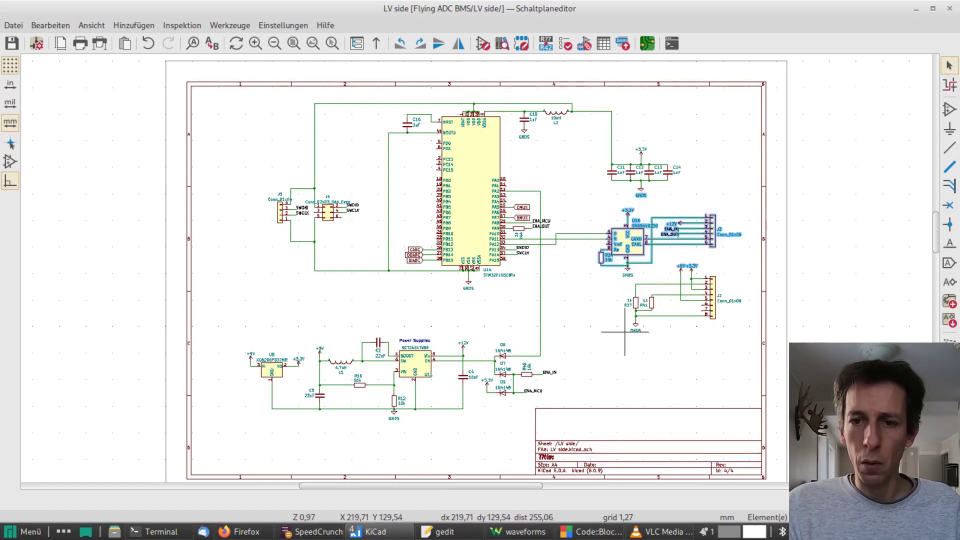
click(597, 324)
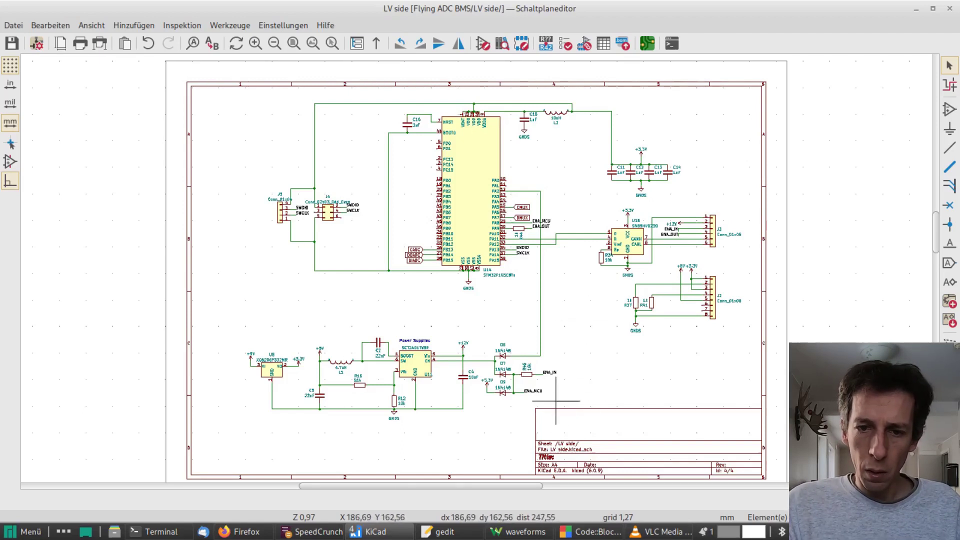
drag(558, 400, 466, 342)
click(598, 334)
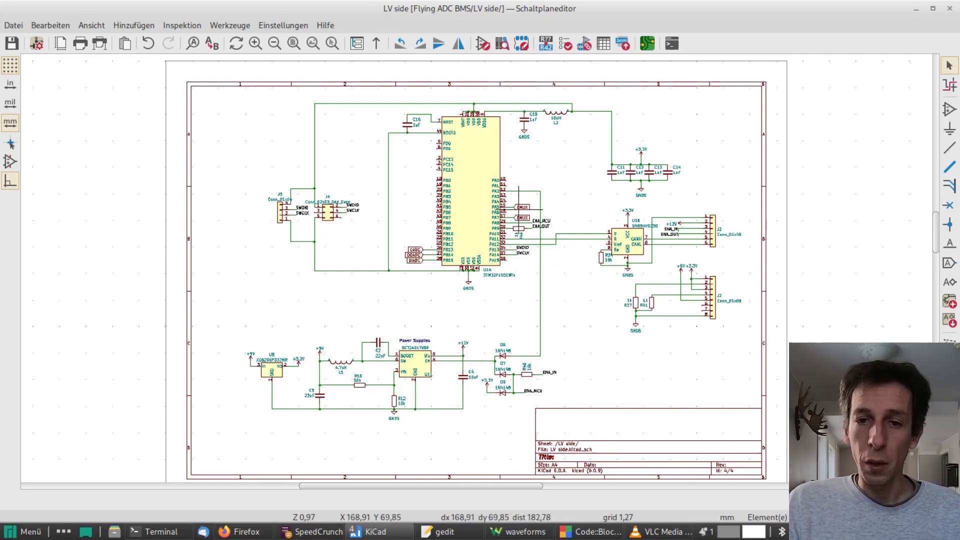
Highlight the enable wire running from the microcontroller to diode D6, and switch to the Mux Control sheet.
drag(564, 329, 517, 301)
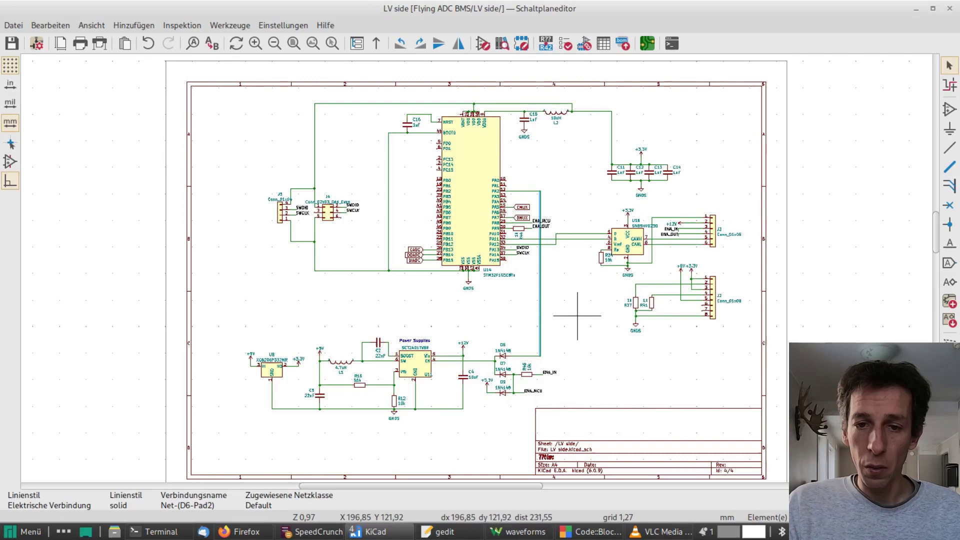
click(576, 330)
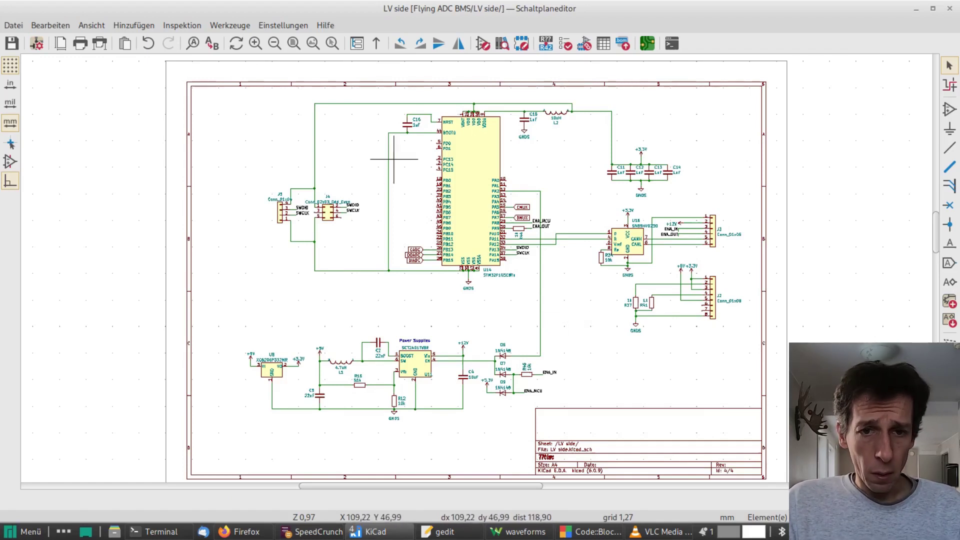
click(357, 43)
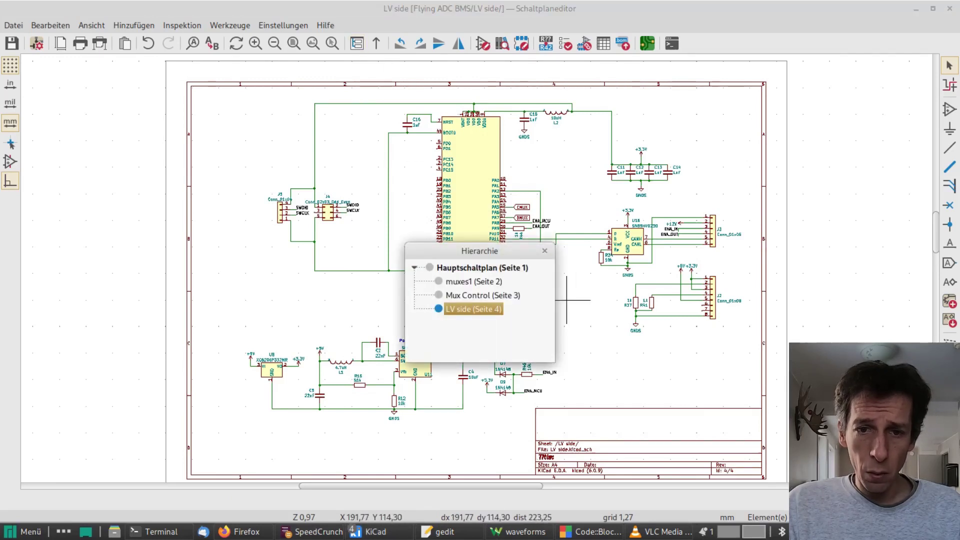
click(482, 295)
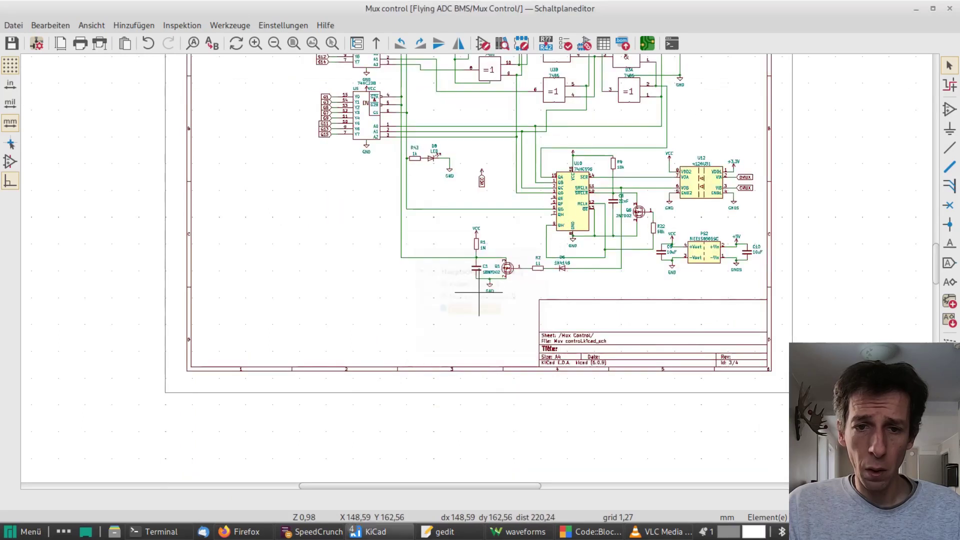
Highlight the Q6, C6 and R22 circuit beside shift register U10, and the wires on its QA to QD outputs.
scroll(487, 279, up, 3)
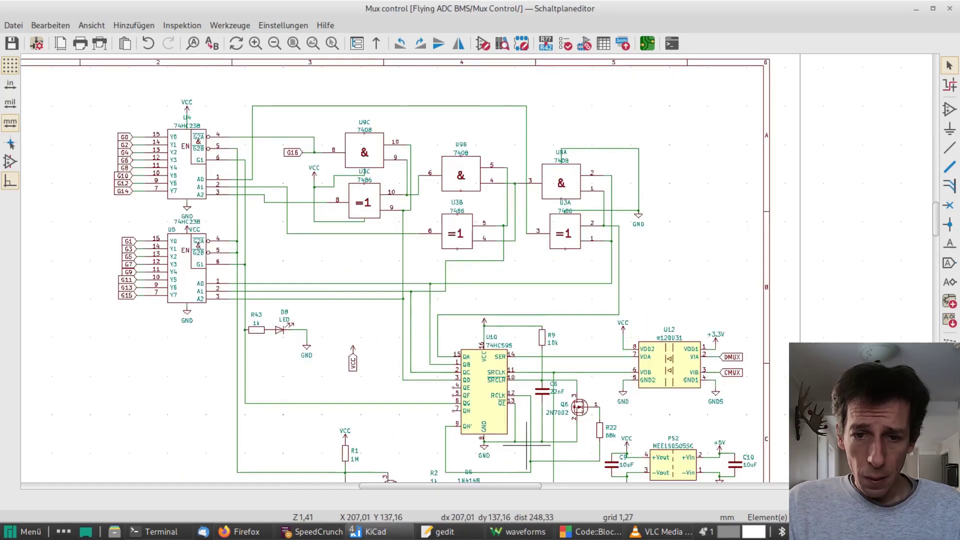
scroll(526, 440, down, 1)
drag(559, 310, 496, 215)
click(528, 302)
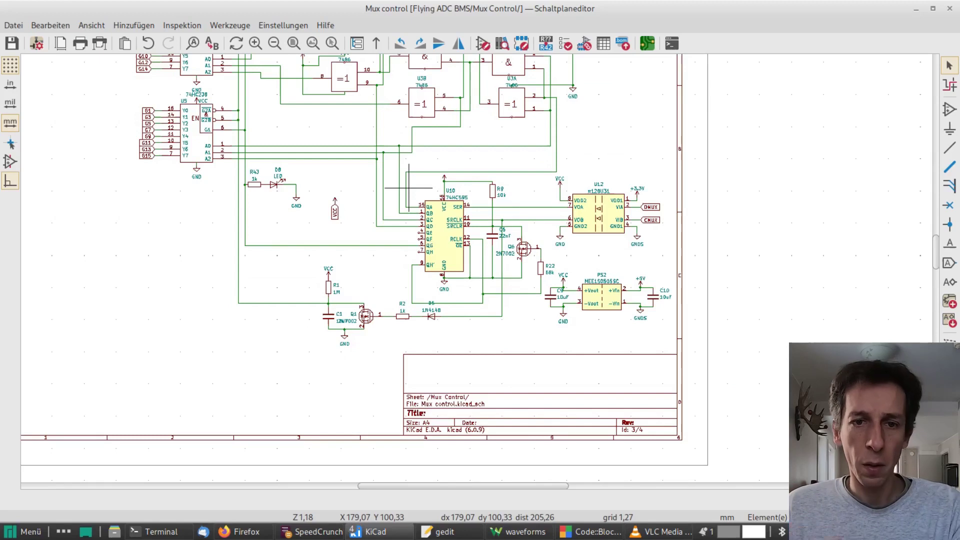
drag(370, 236, 444, 170)
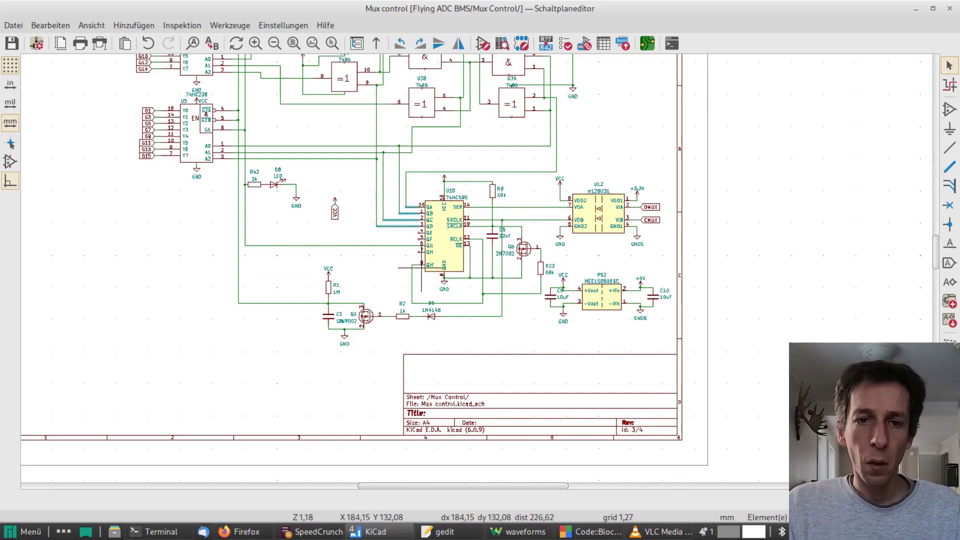
click(527, 319)
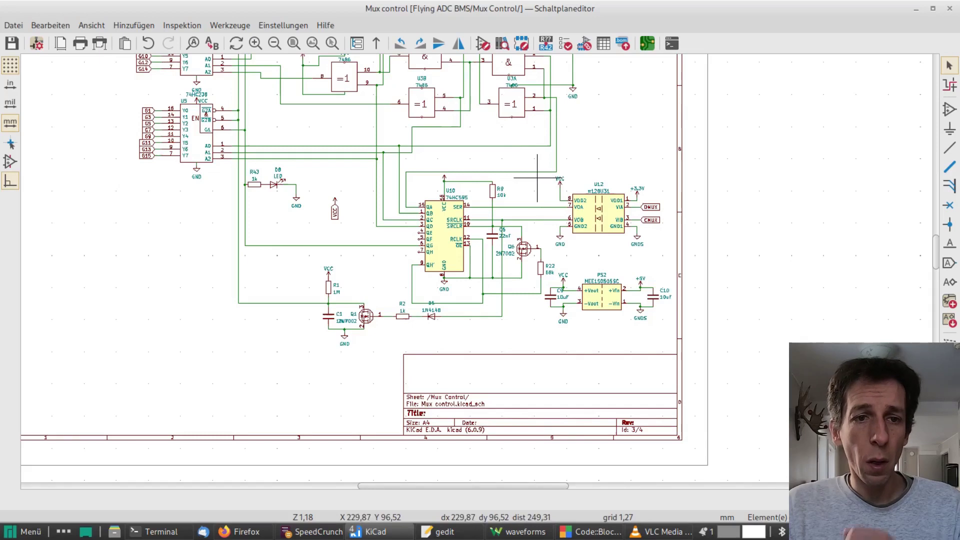
Trace the LED branch from U10's QG output by highlighting its wire, resistor R43 and LED D8.
drag(314, 222, 235, 172)
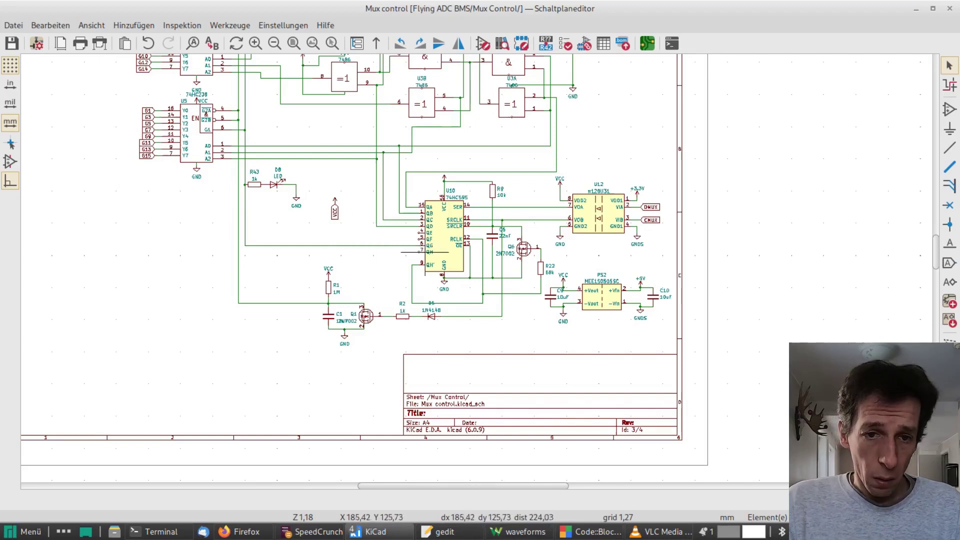
scroll(427, 245, up, 3)
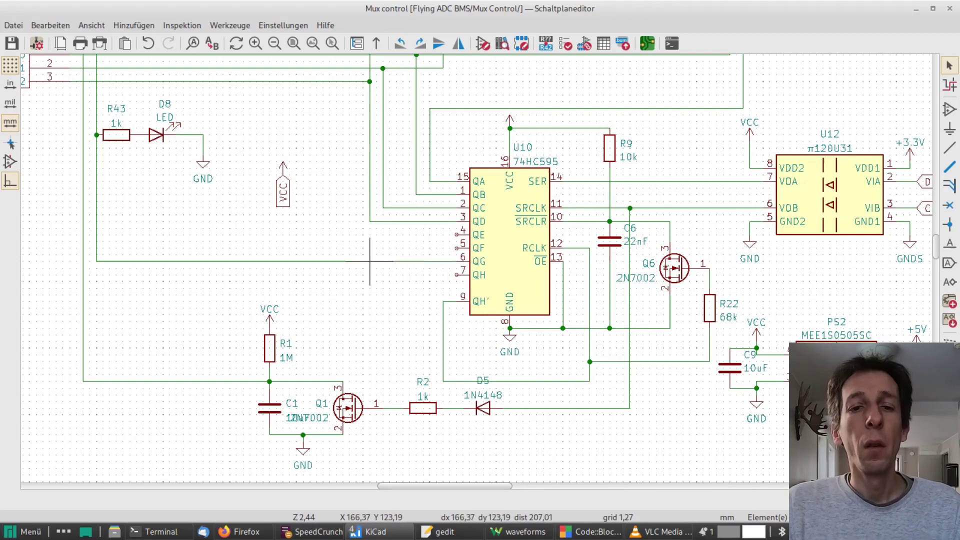
click(438, 261)
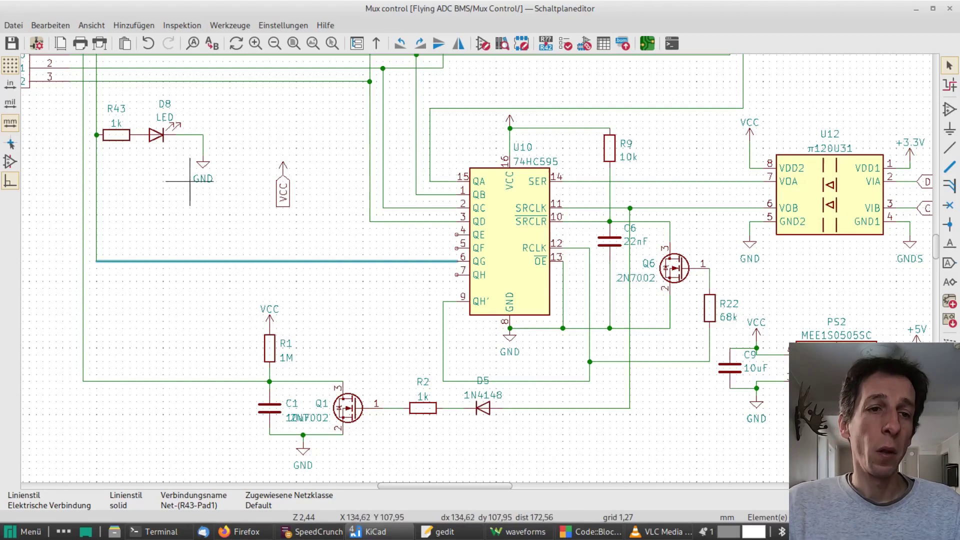
drag(230, 194, 89, 108)
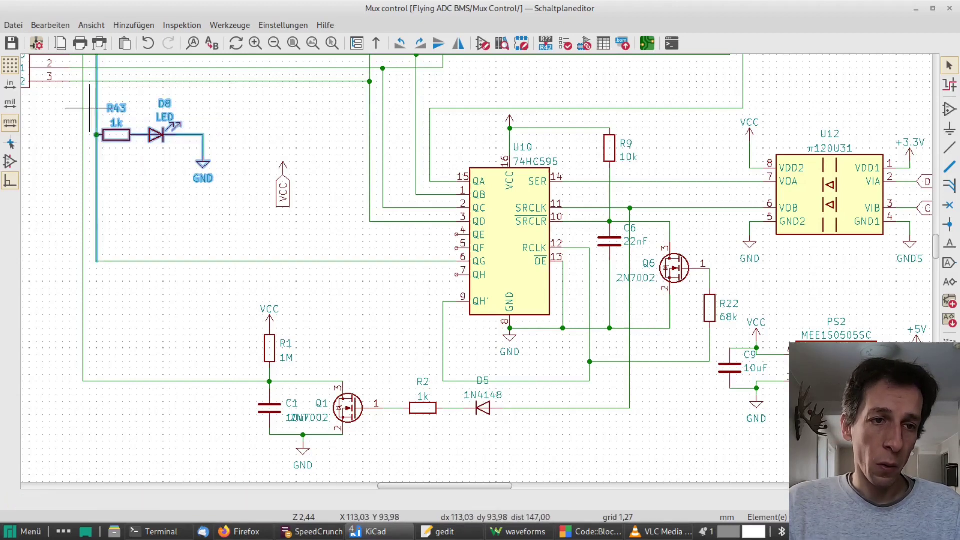
click(246, 148)
Highlight the isolator U12 between the shift register and the DMUX and CMUX labels.
scroll(303, 228, down, 3)
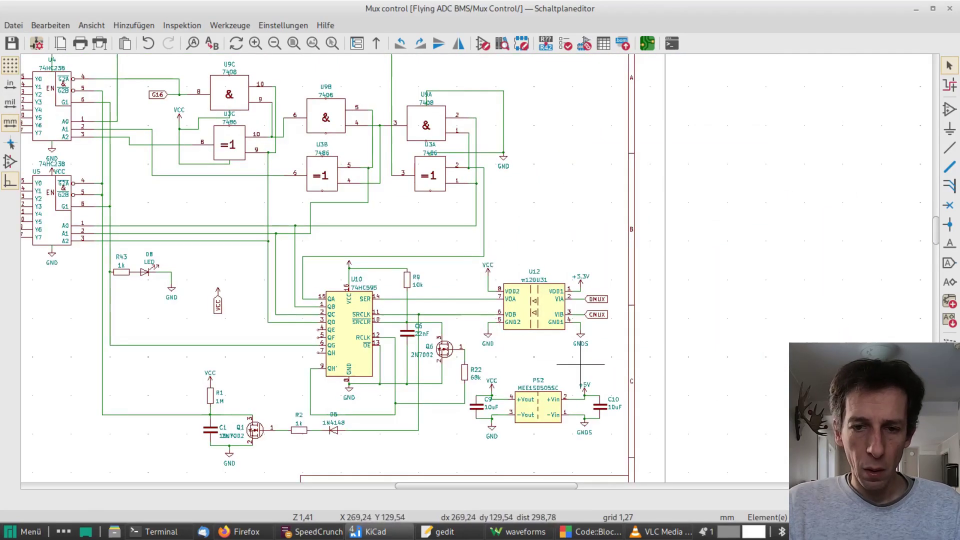
drag(568, 358, 500, 252)
key(Escape)
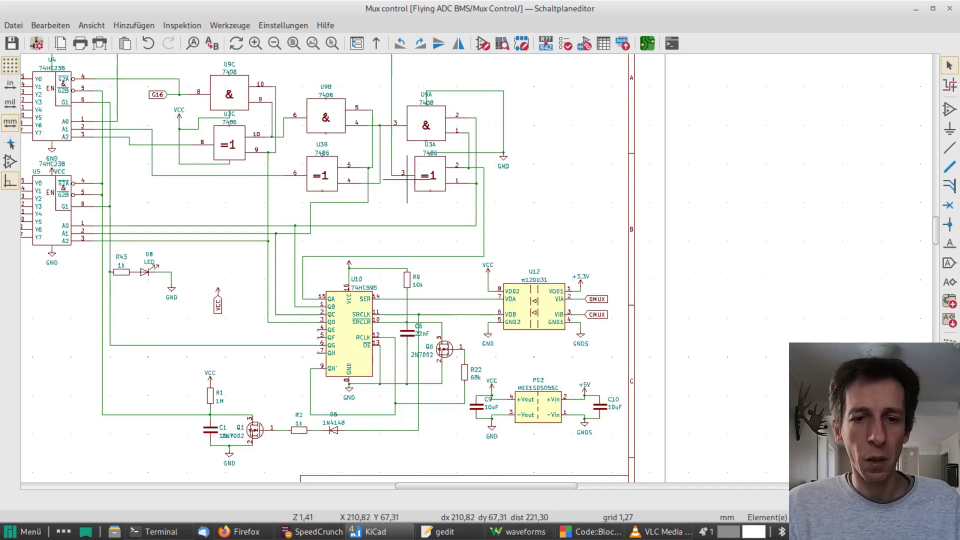
Open the main schematic sheet (Hauptschaltplan) and select capacitor C7 at the ADC input.
click(356, 43)
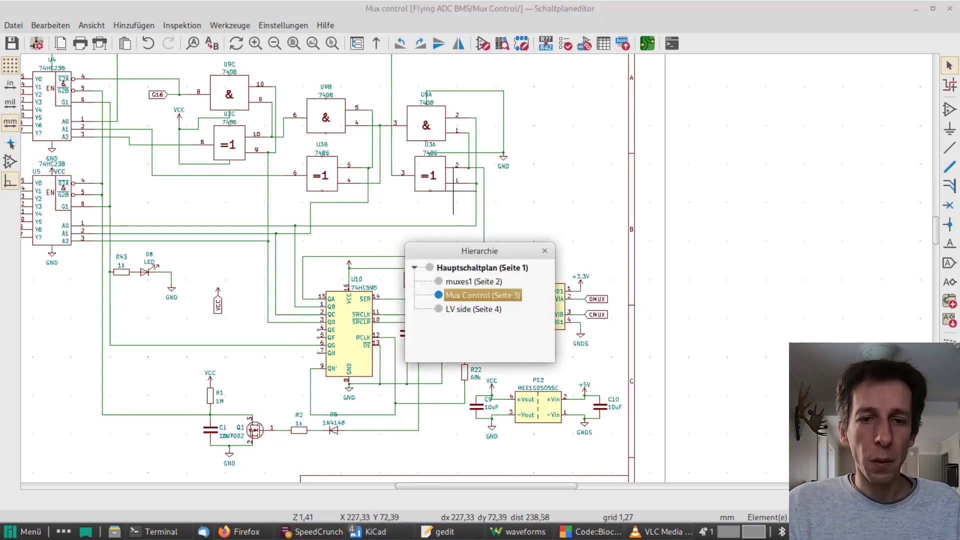
click(482, 267)
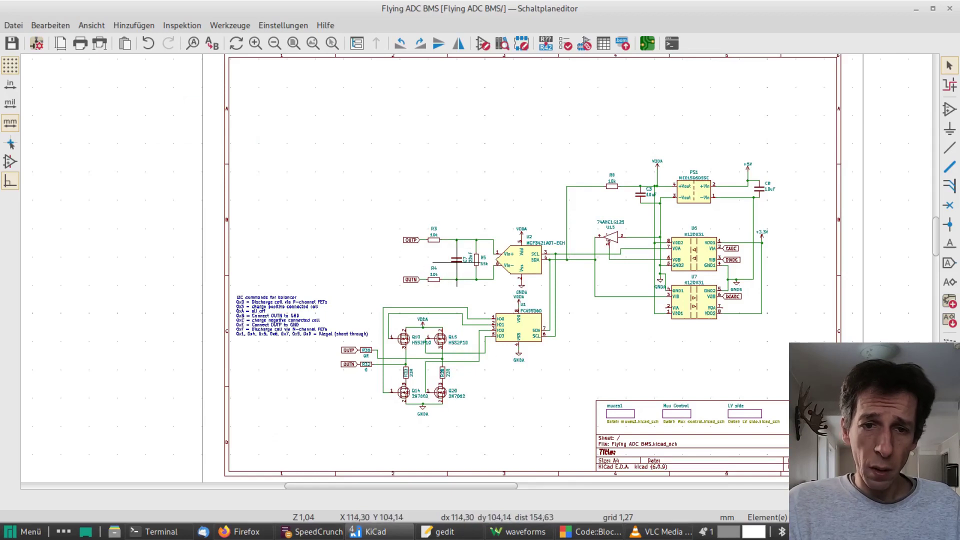
click(457, 260)
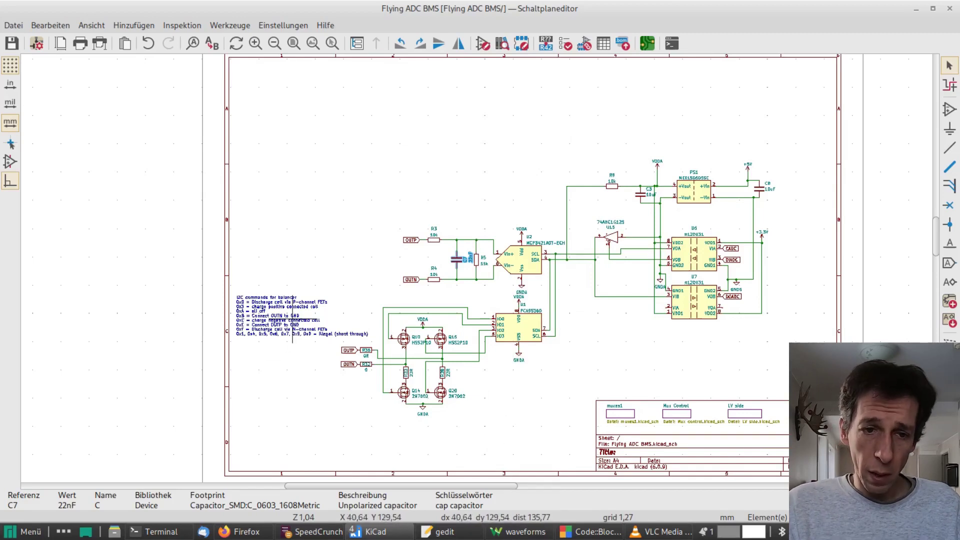
Read the "I2C commands for balancer" note beside the balancer circuit and mark its text block.
scroll(291, 322, up, 2)
scroll(476, 261, up, 3)
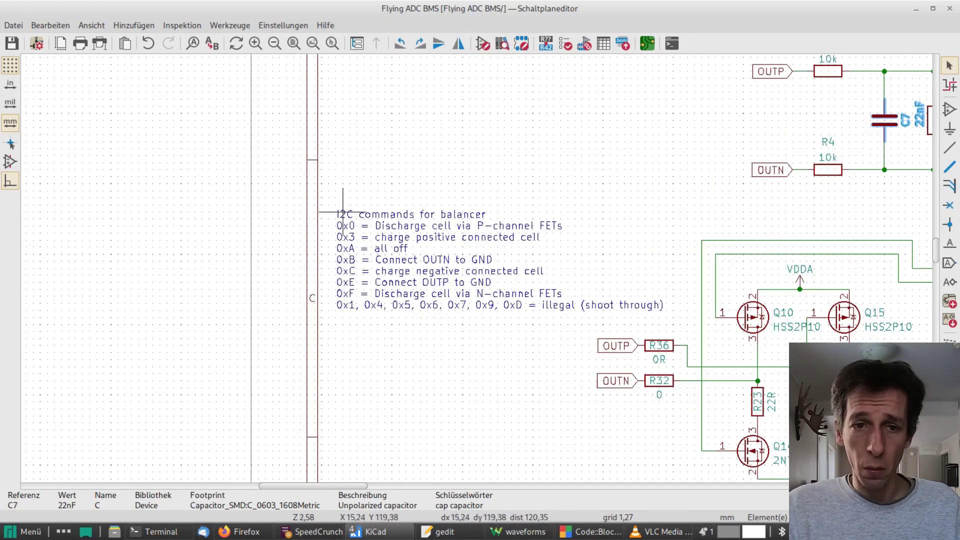
drag(330, 192, 582, 367)
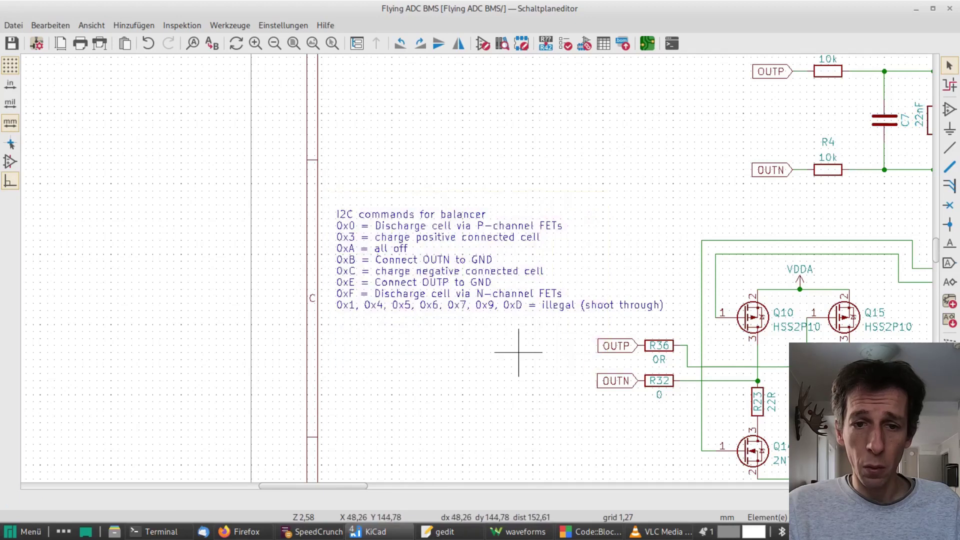
Inspect the balancer circuit by selecting I/O expander U1, the 22R resistors, and the N-channel MOSFETs Q20 and Q14.
scroll(519, 352, down, 3)
click(590, 237)
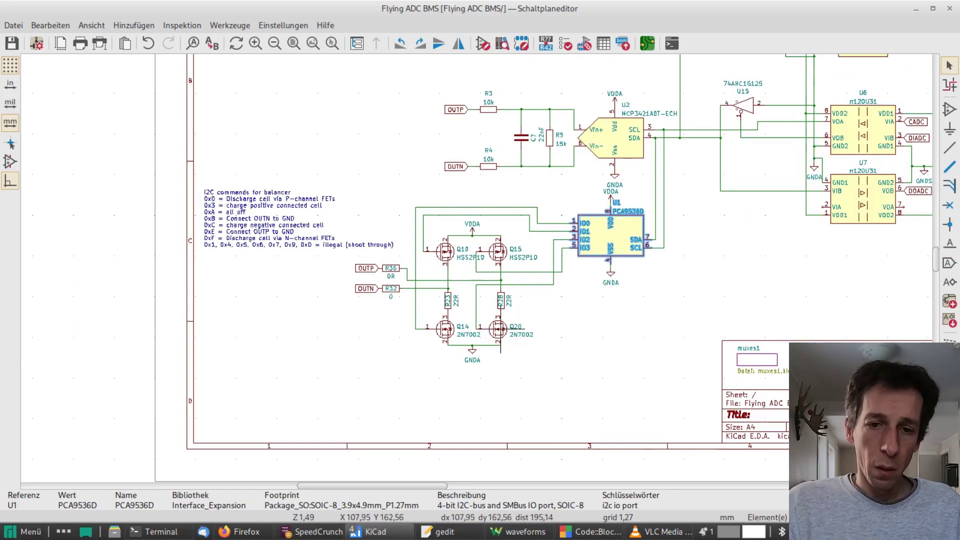
click(501, 301)
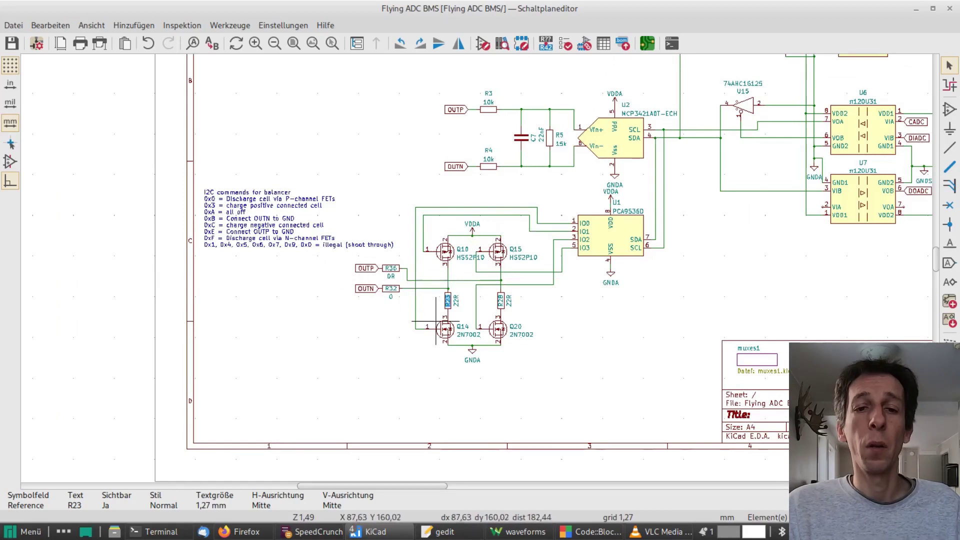
key(Escape)
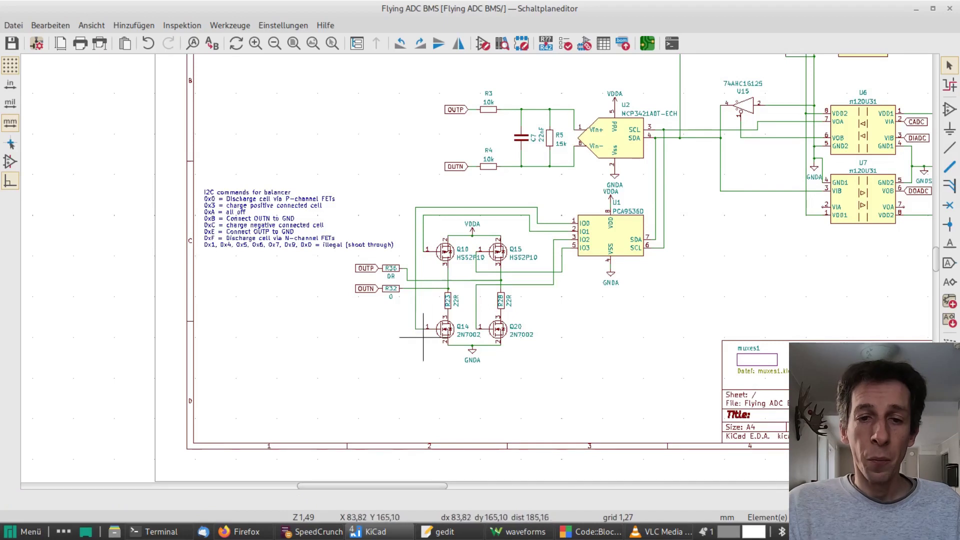
click(447, 303)
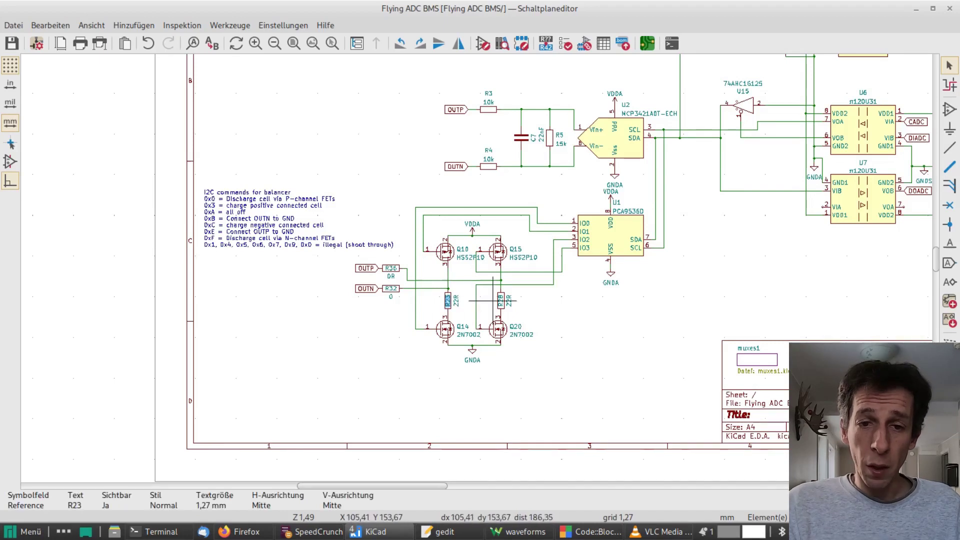
click(444, 344)
click(498, 330)
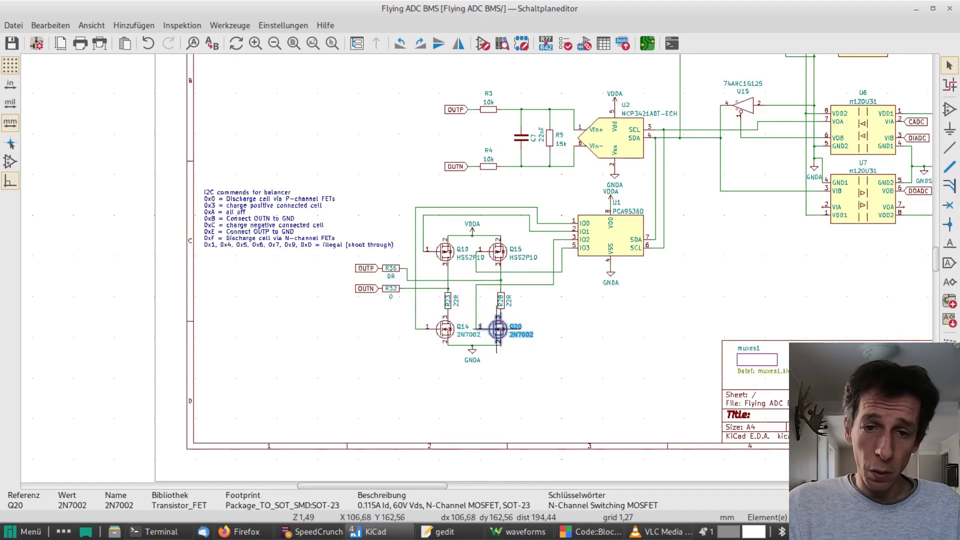
click(444, 330)
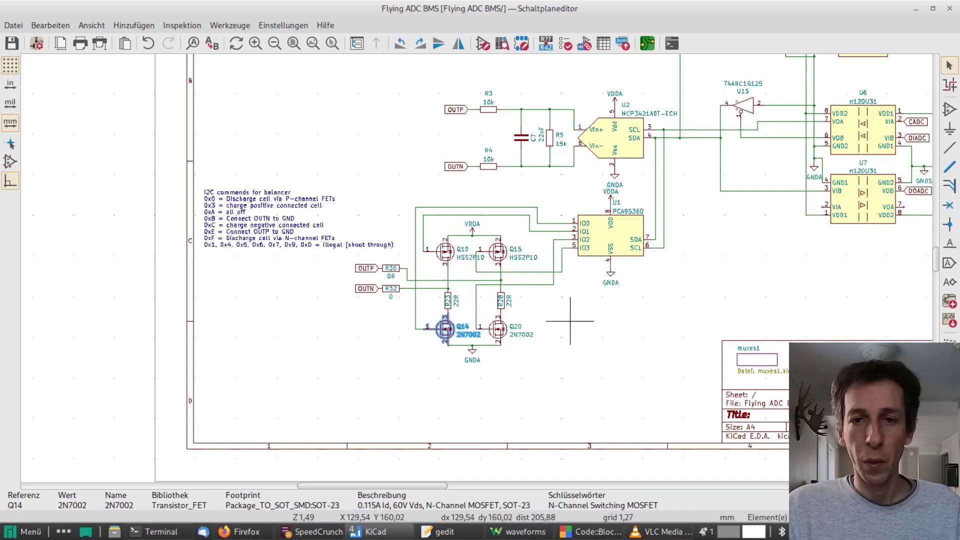
Switch to the 3D viewer showing the Flying ADC BMS board.
mouse_move(369, 531)
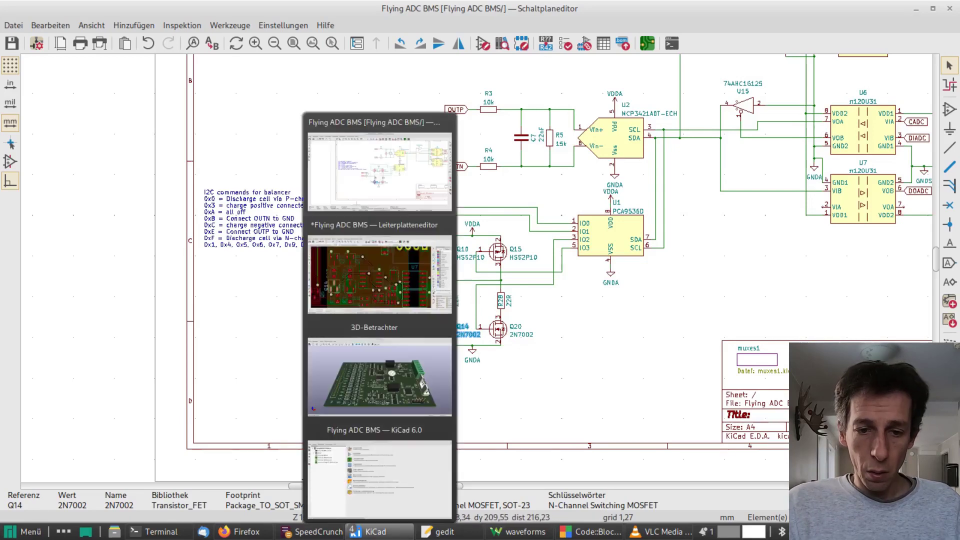
click(380, 376)
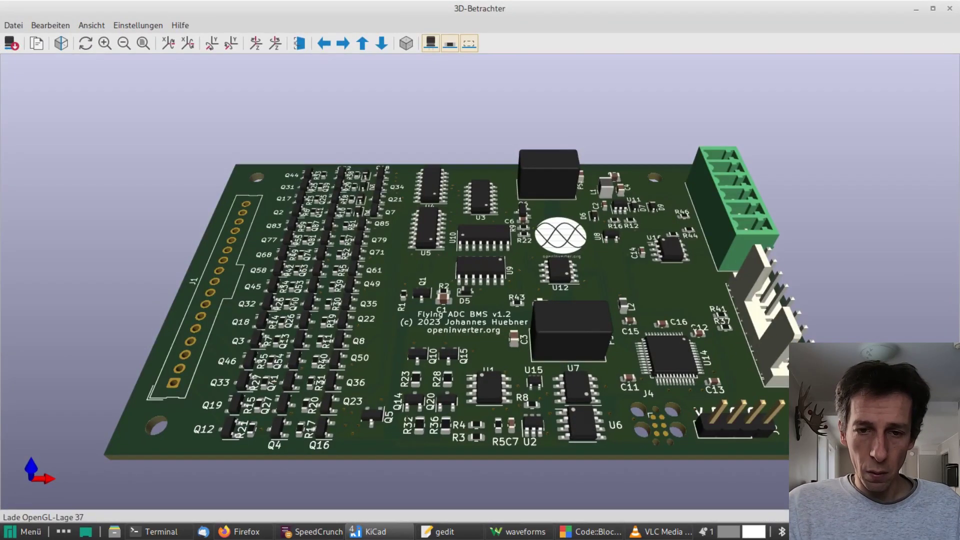